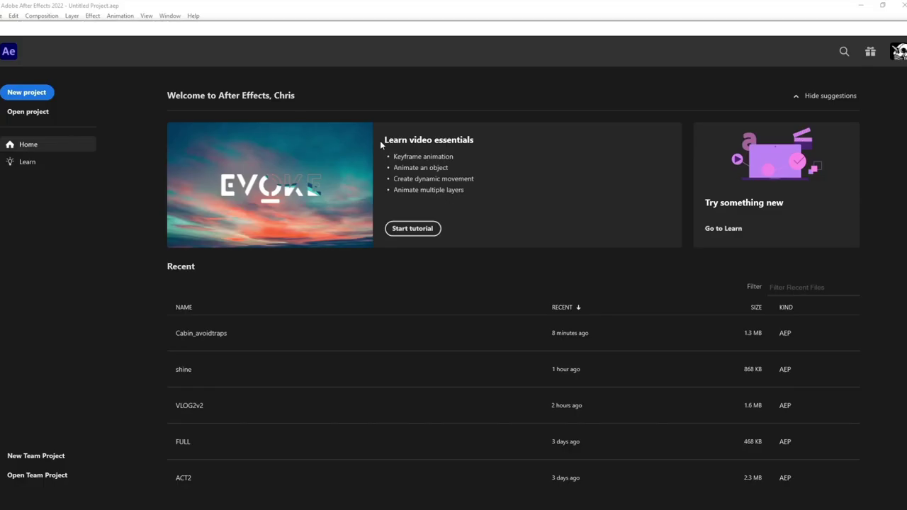
- Start a new project, import LOGO_use.png and build the LOGO_use composition from it
{"action": "left_click", "coordinate": [18, 94]}
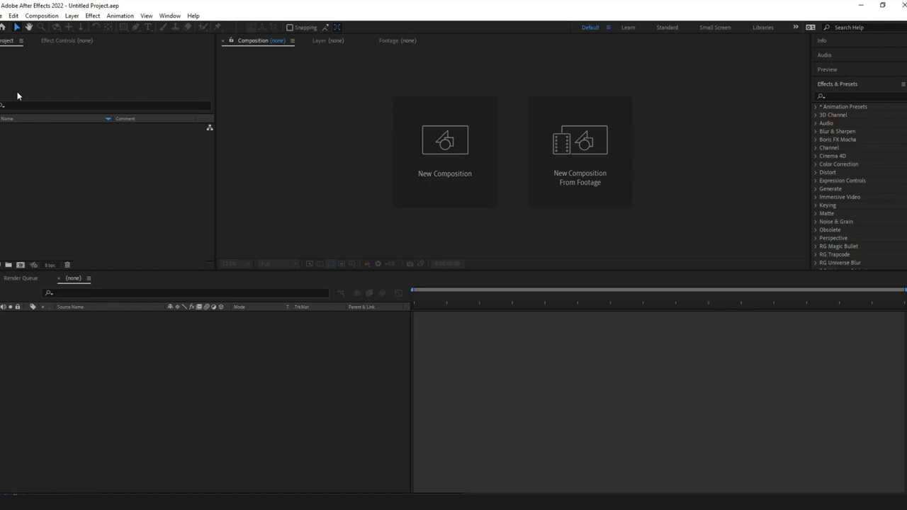
{"action": "double_click", "coordinate": [142, 167]}
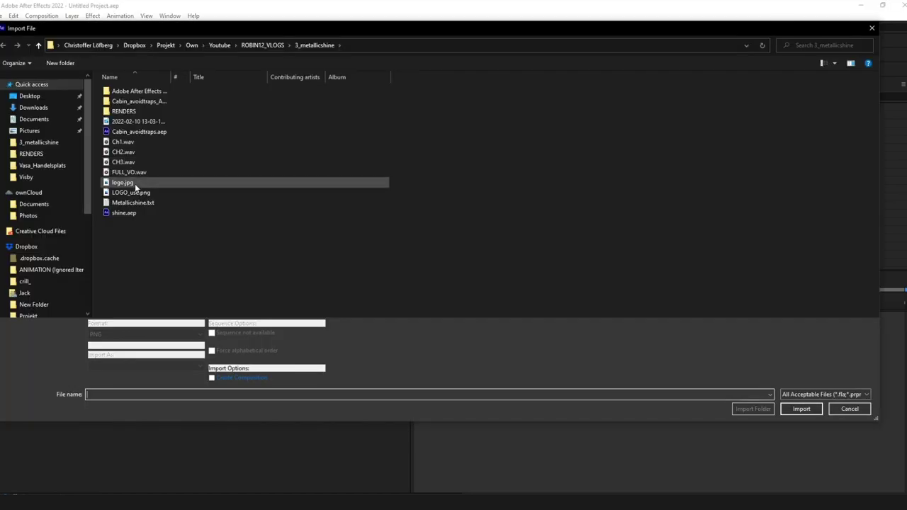
{"action": "left_click", "coordinate": [133, 191]}
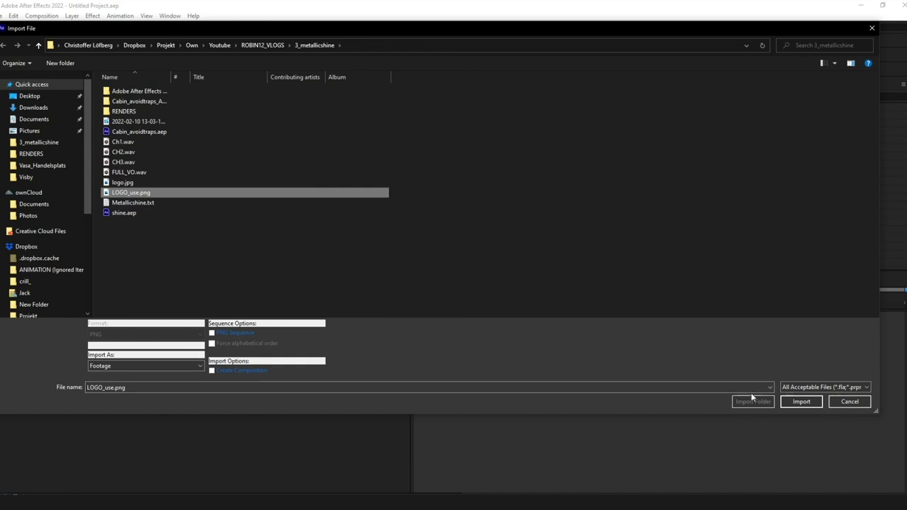
{"action": "left_click", "coordinate": [801, 402]}
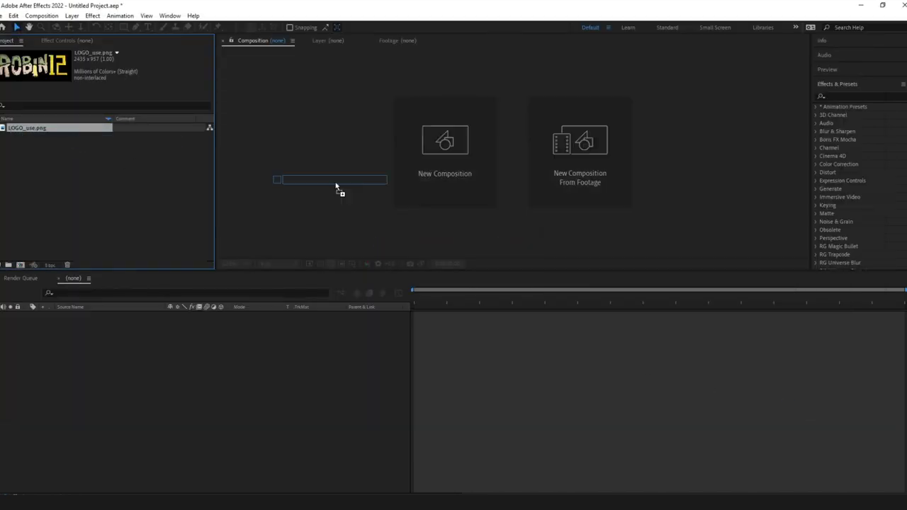
{"action": "left_click_drag", "start_coordinate": [439, 162], "coordinate": [440, 162]}
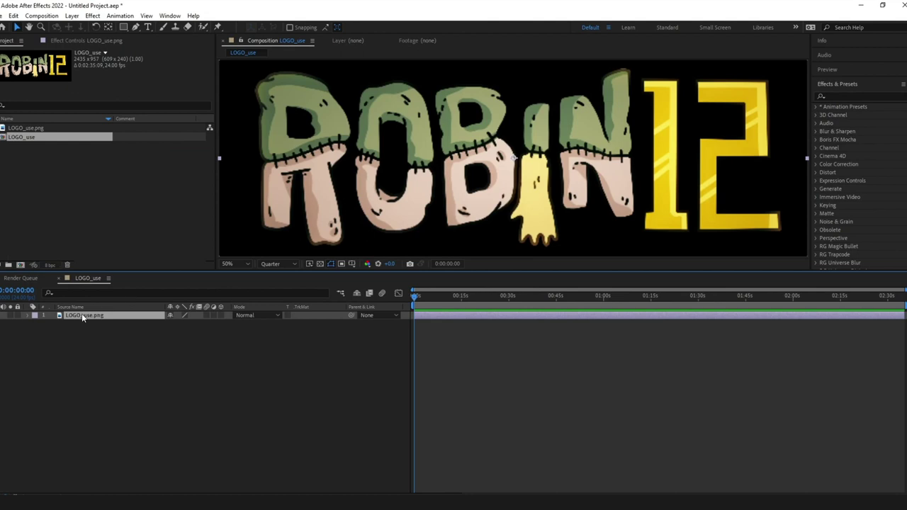
- Test a duplicate logo layer offset down and left, then delete it
{"action": "key", "text": "ctrl+d"}
{"action": "mouse_move", "coordinate": [391, 209]}
{"action": "left_mouse_down"}
{"action": "mouse_move", "coordinate": [361, 222]}
{"action": "mouse_move", "coordinate": [396, 211]}
{"action": "left_mouse_up"}
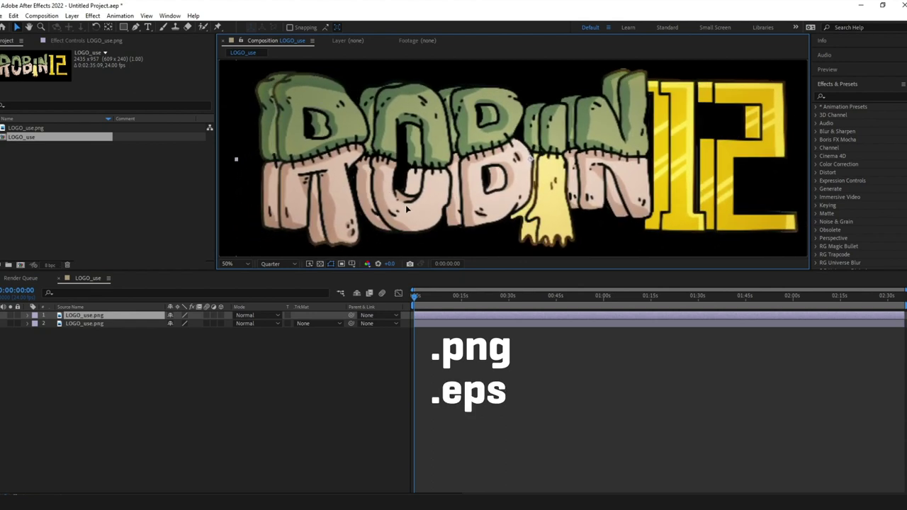
{"action": "key", "text": "Delete"}
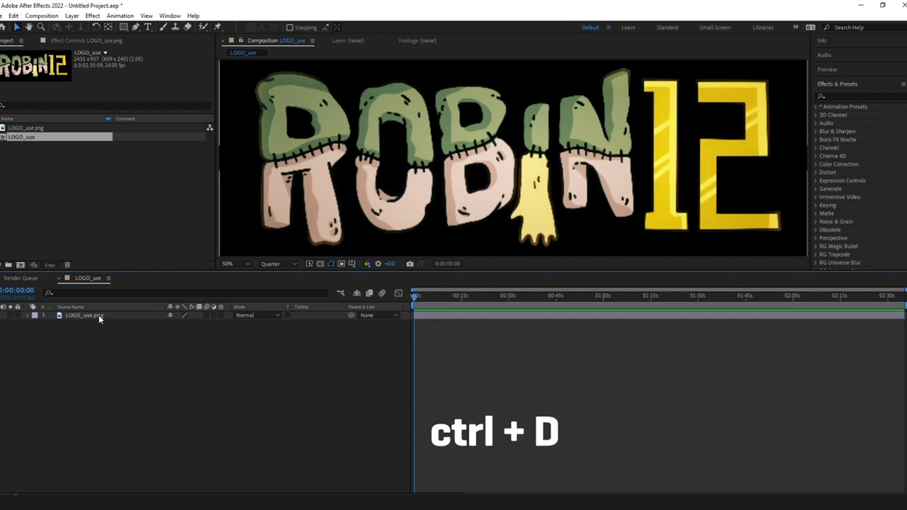
- Duplicate the LOGO_use.png layer and apply CC Light Sweep to the top copy
{"action": "left_click", "coordinate": [99, 315]}
{"action": "key", "text": "ctrl+d"}
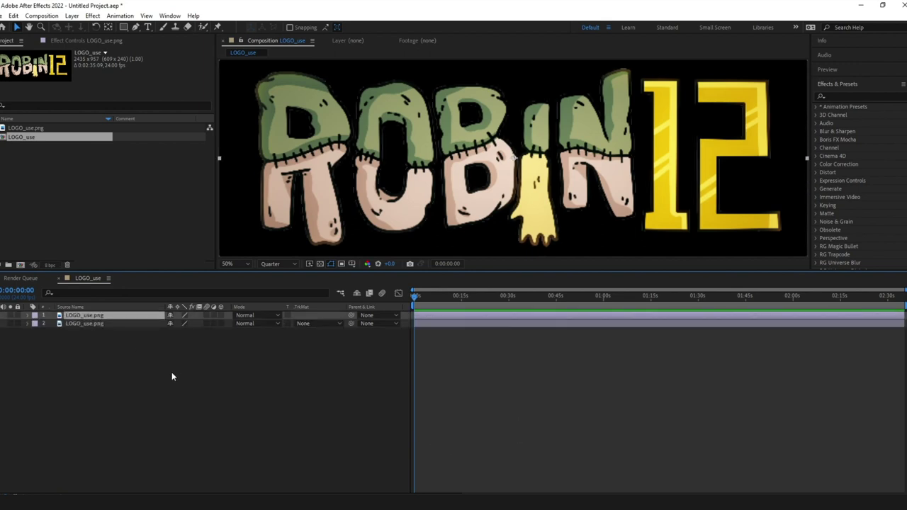
{"action": "left_click", "coordinate": [847, 97]}
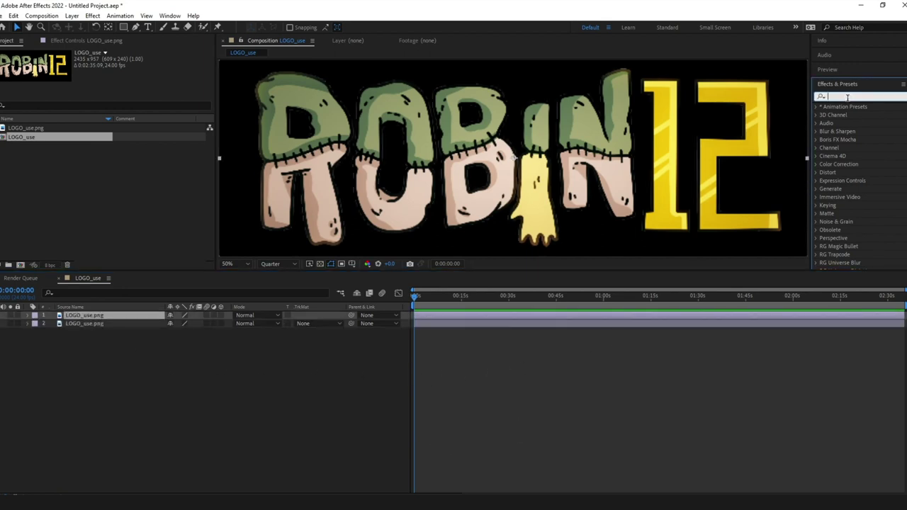
{"action": "type", "text": "light swee"}
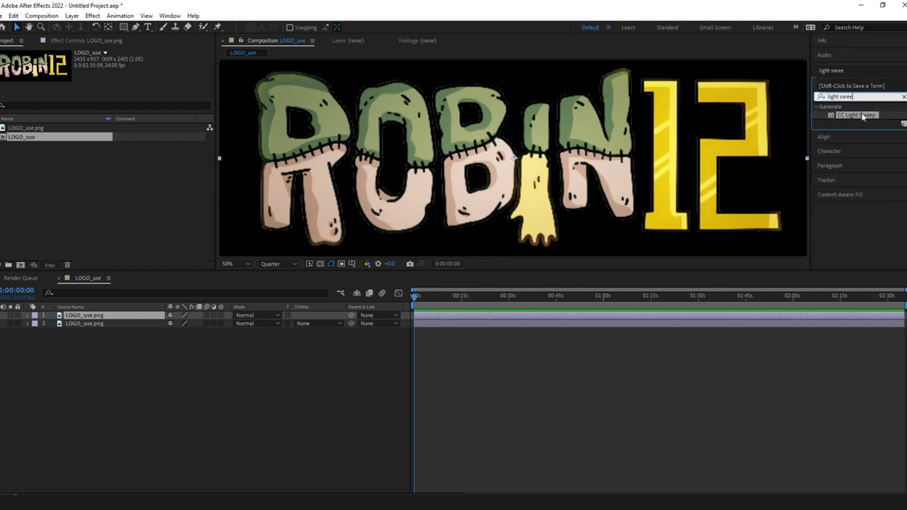
{"action": "left_click_drag", "start_coordinate": [828, 114], "coordinate": [135, 316]}
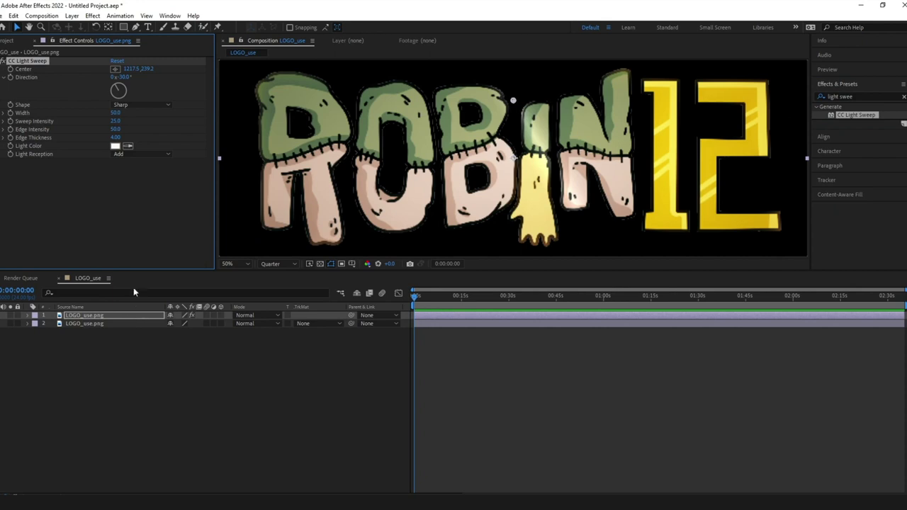
- Move the sweep centre toward the 1, widen and brighten it, and set Light Reception to Cutout
{"action": "left_click_drag", "start_coordinate": [130, 70], "coordinate": [158, 87]}
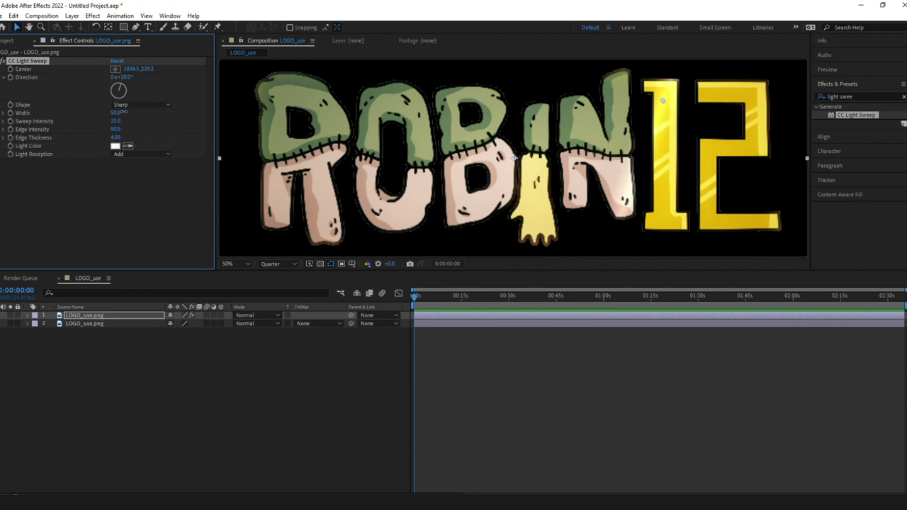
{"action": "left_click_drag", "start_coordinate": [122, 112], "coordinate": [95, 120]}
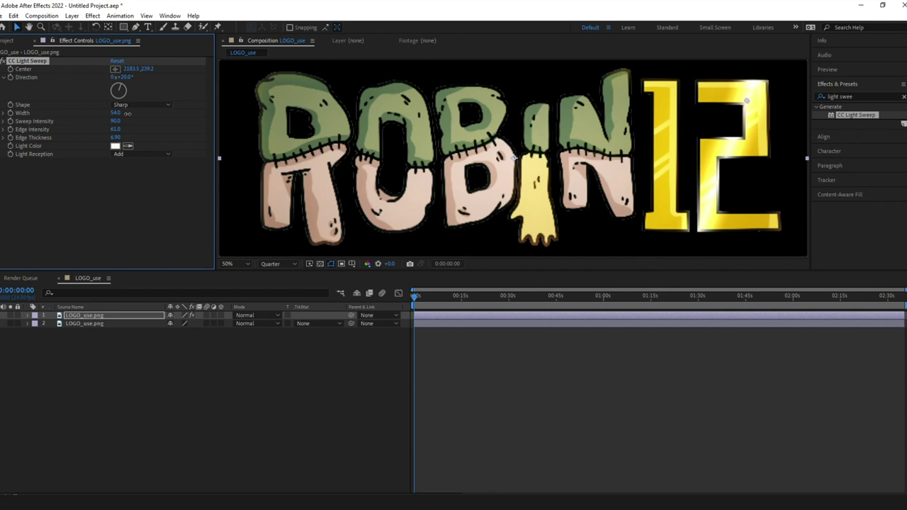
{"action": "left_click", "coordinate": [133, 155]}
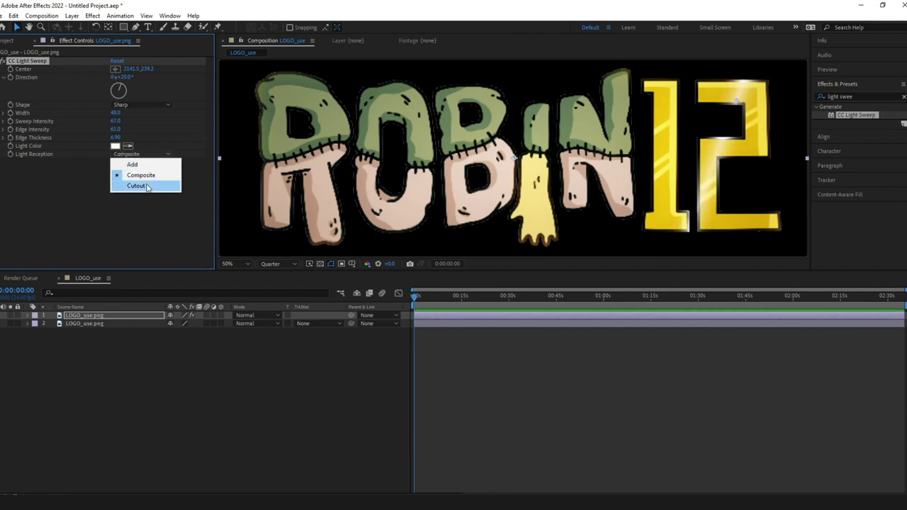
{"action": "left_click", "coordinate": [147, 186]}
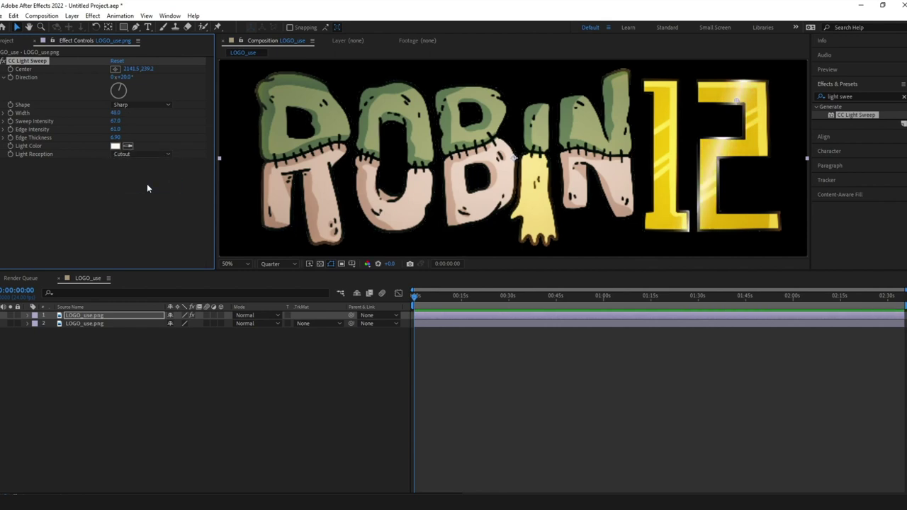
{"action": "left_click_drag", "start_coordinate": [715, 186], "coordinate": [686, 163]}
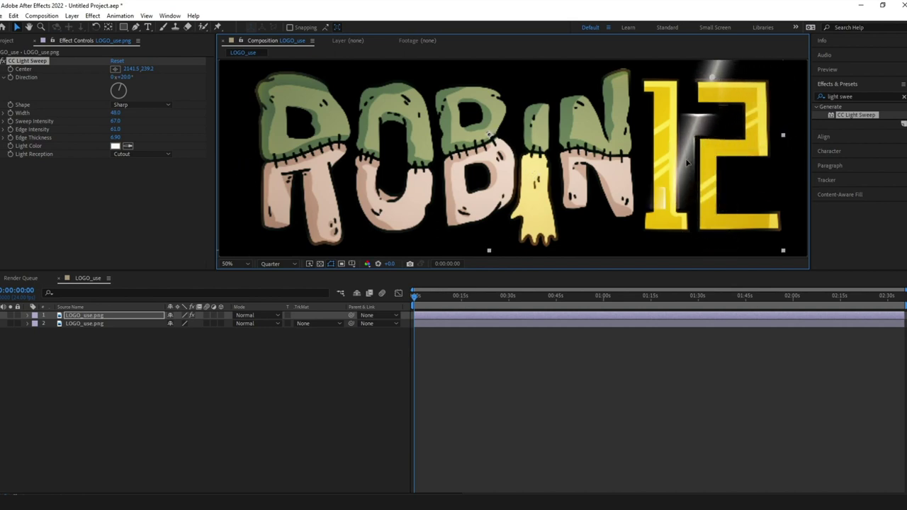
- Undo the last two changes and expand the top layer's CC Light Sweep properties
{"action": "key", "text": "ctrl+z"}
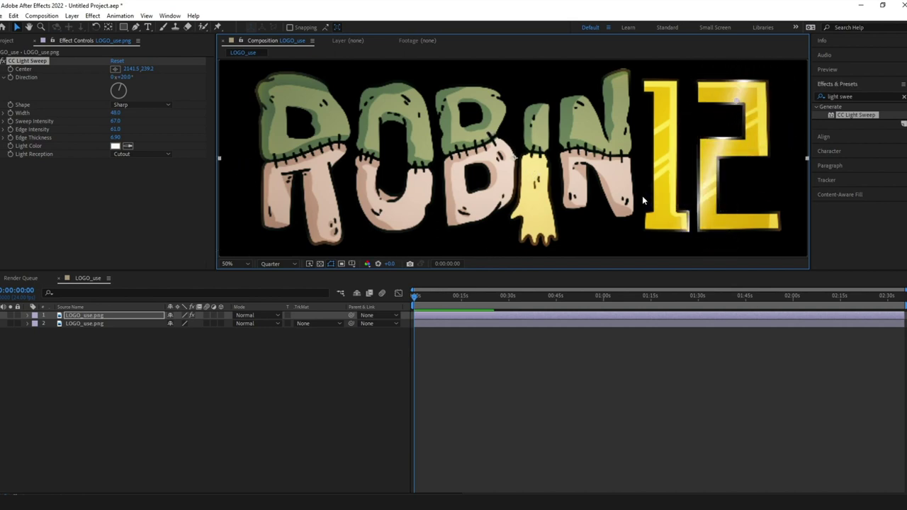
{"action": "key", "text": "ctrl+z"}
{"action": "left_click", "coordinate": [27, 314]}
{"action": "left_click", "coordinate": [37, 323]}
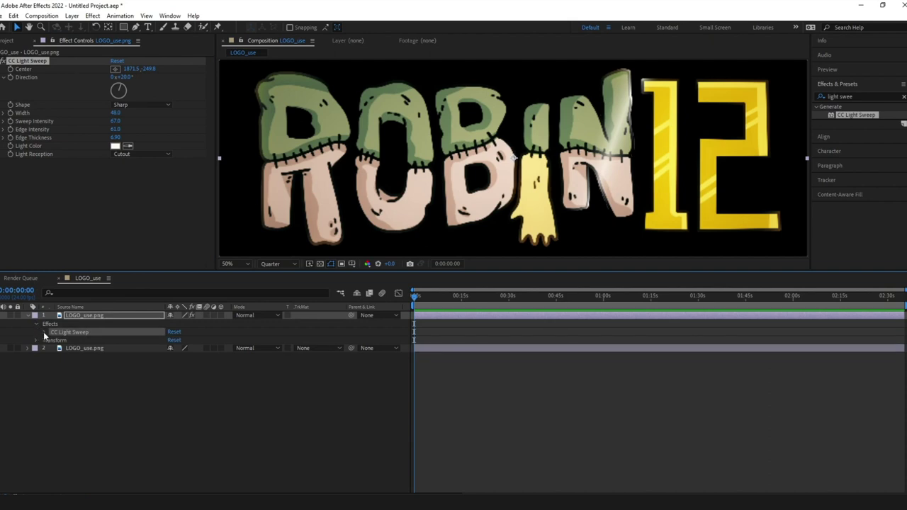
{"action": "left_click", "coordinate": [44, 332]}
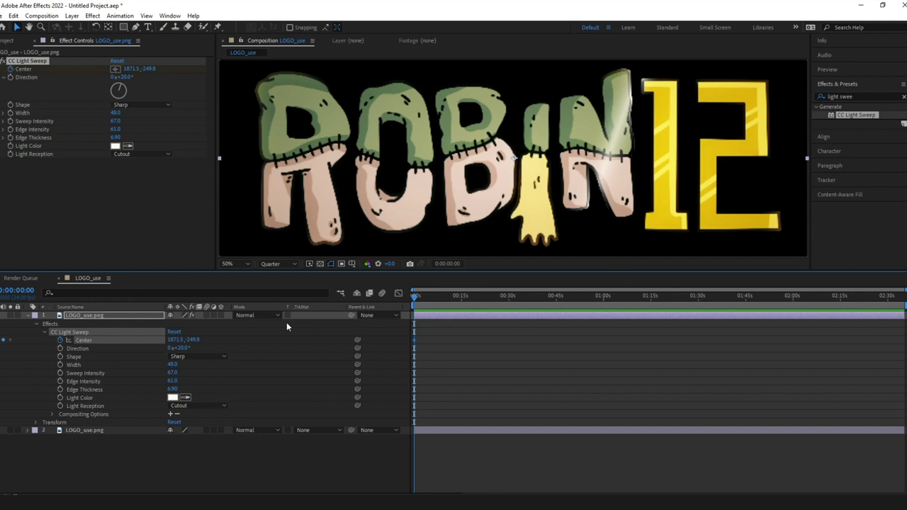
- Animate the sweep Center across to the 2 at about one second and play it back
{"action": "left_click_drag", "start_coordinate": [430, 296], "coordinate": [420, 300]}
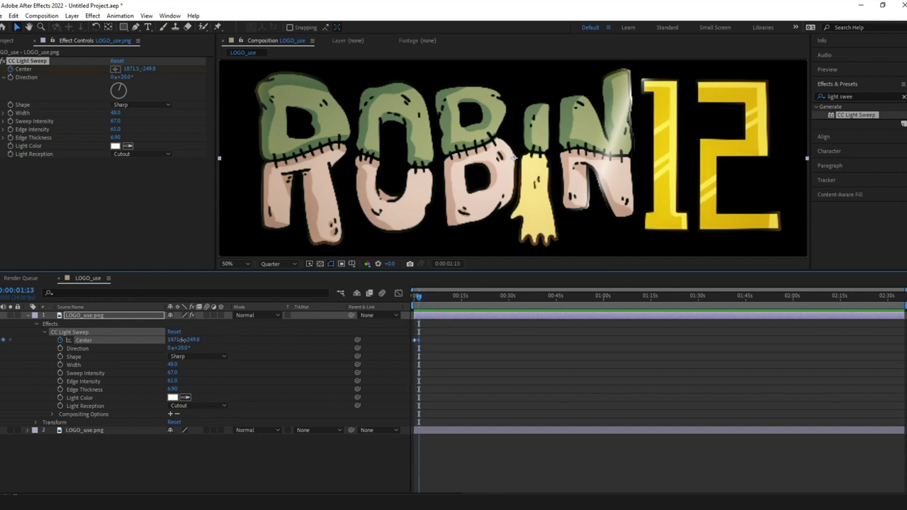
{"action": "left_click_drag", "start_coordinate": [182, 340], "coordinate": [595, 410]}
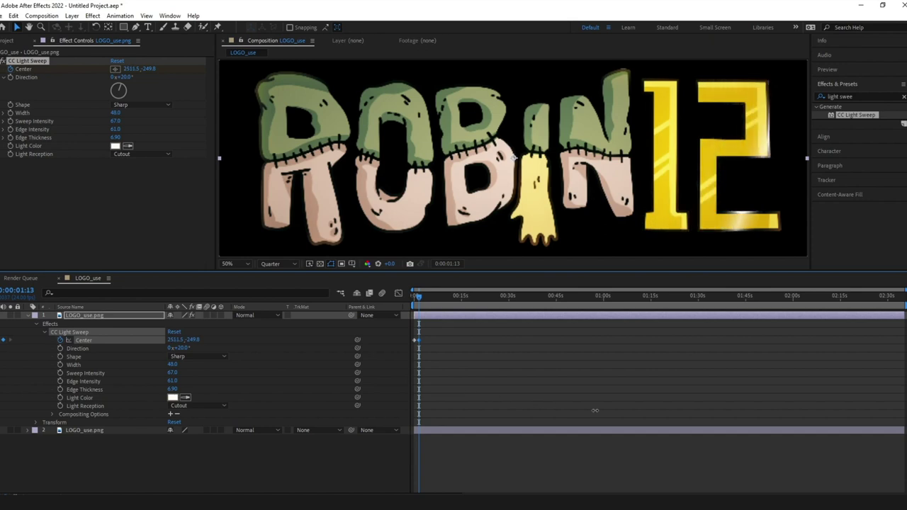
{"action": "key", "text": "space"}
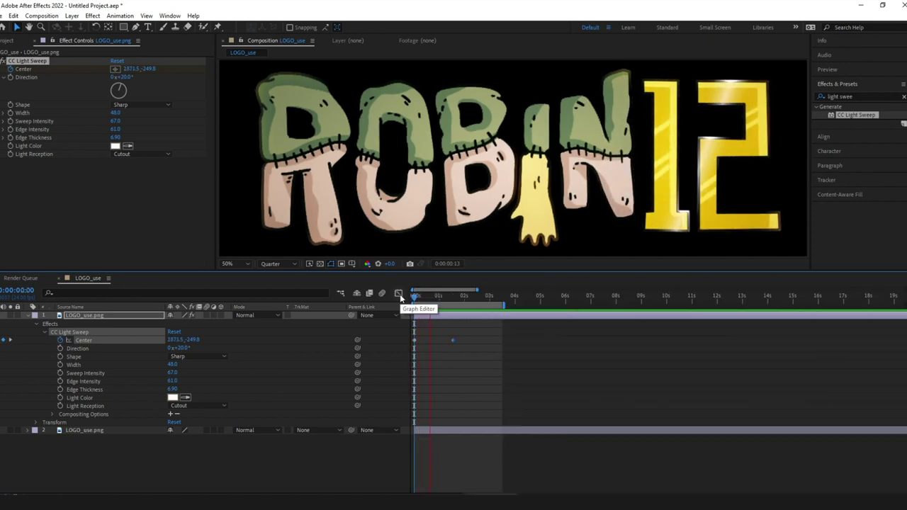
- Apply Easy Ease In to the end Center keyframe and preview from the start
{"action": "right_click", "coordinate": [433, 342]}
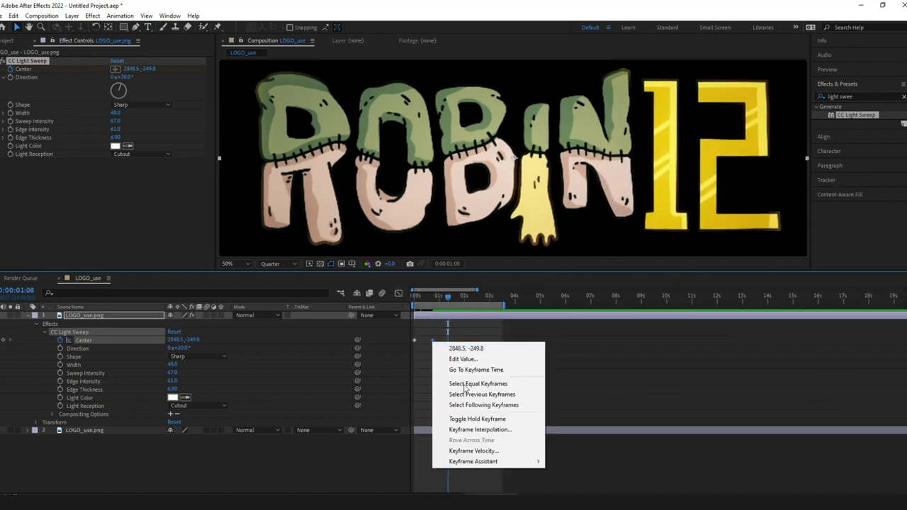
{"action": "mouse_move", "coordinate": [493, 466]}
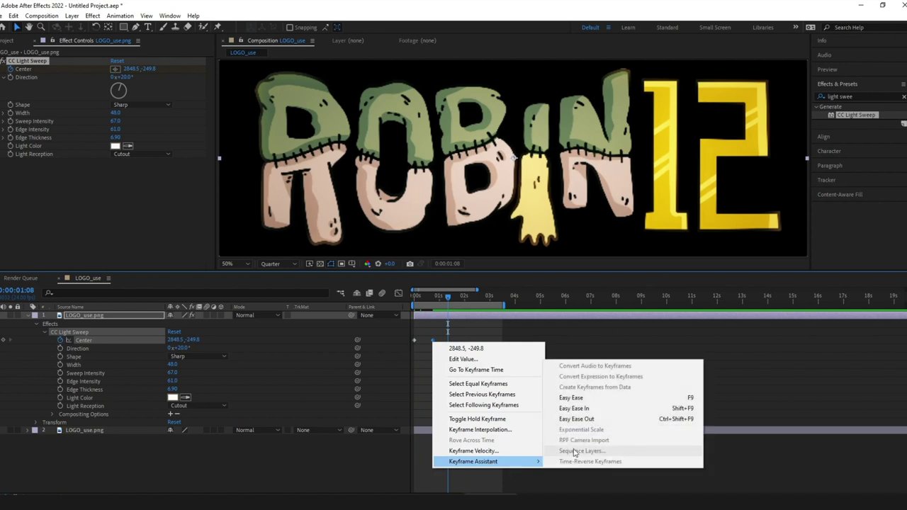
{"action": "left_click", "coordinate": [611, 411]}
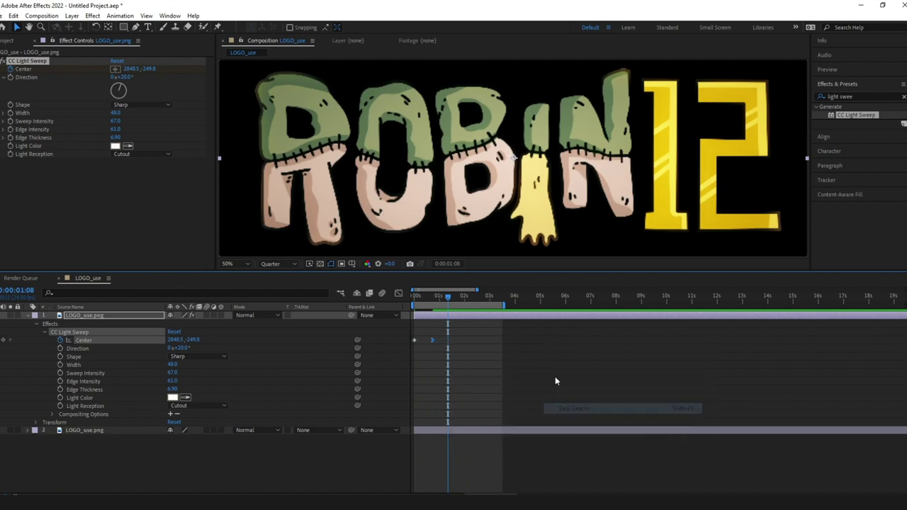
{"action": "left_click_drag", "start_coordinate": [416, 300], "coordinate": [400, 298]}
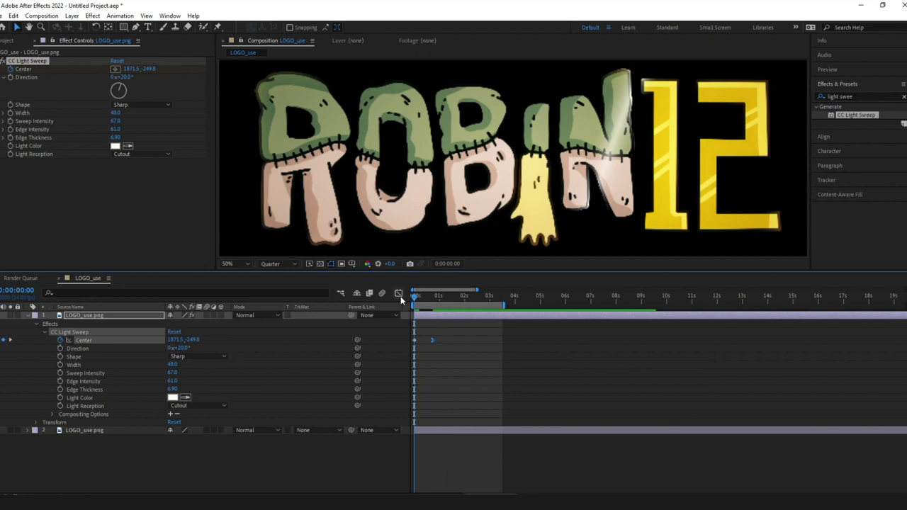
{"action": "key", "text": "space"}
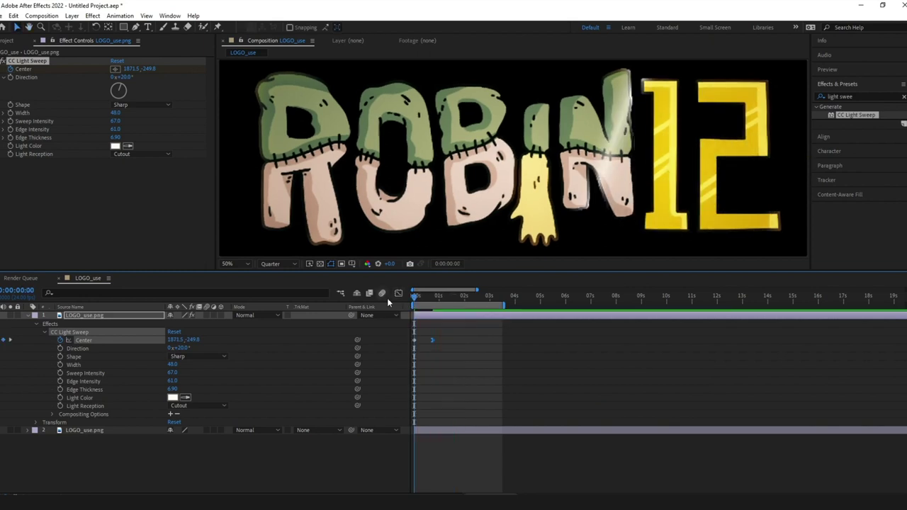
- Draw a rectangle mask around the 12 on the top logo layer and scrub to check the sweep
{"action": "left_click", "coordinate": [102, 316]}
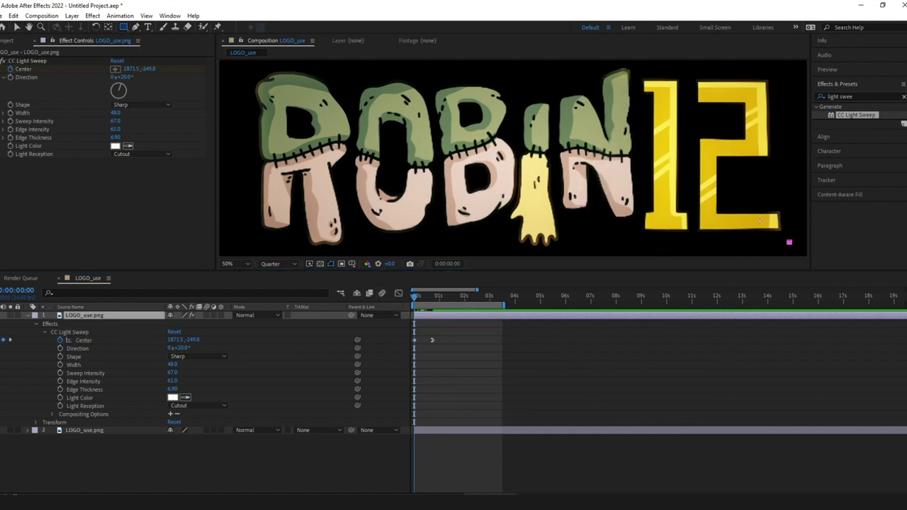
{"action": "left_click_drag", "start_coordinate": [635, 67], "coordinate": [637, 67]}
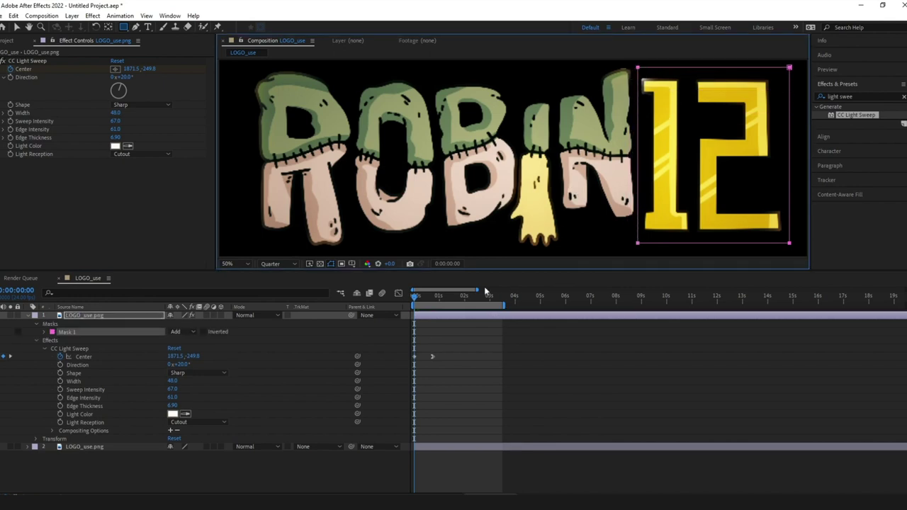
{"action": "left_click_drag", "start_coordinate": [418, 300], "coordinate": [414, 300]}
{"action": "left_click", "coordinate": [98, 317]}
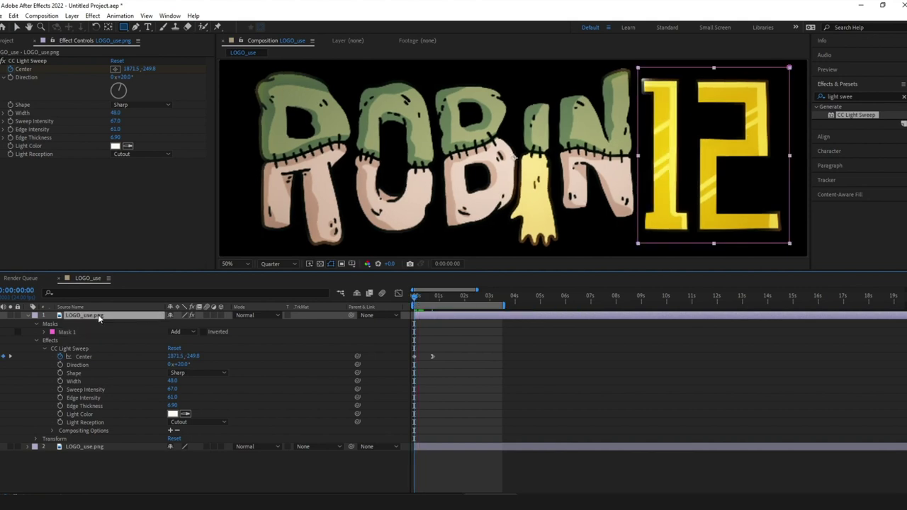
- Duplicate the masked light-sweep layer and scrub forward to watch the sweep cross the 12
{"action": "key", "text": "ctrl+d"}
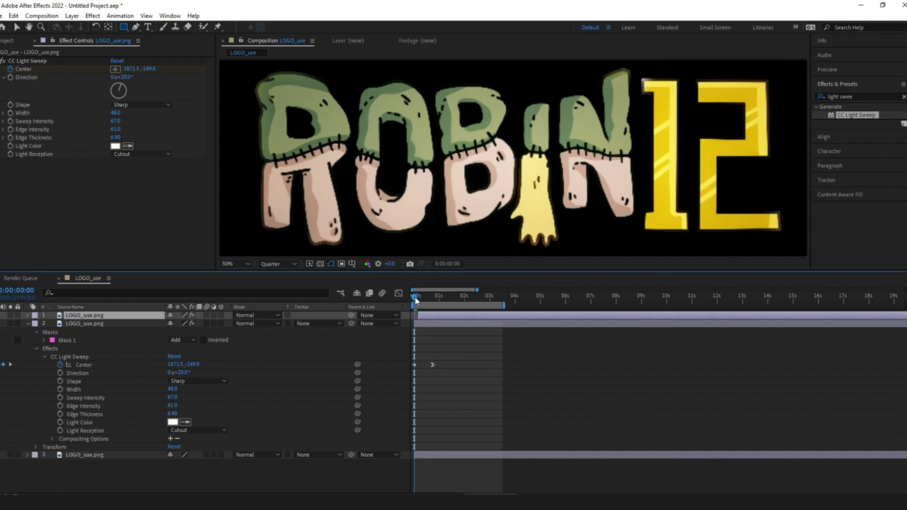
{"action": "left_click_drag", "start_coordinate": [414, 296], "coordinate": [424, 297]}
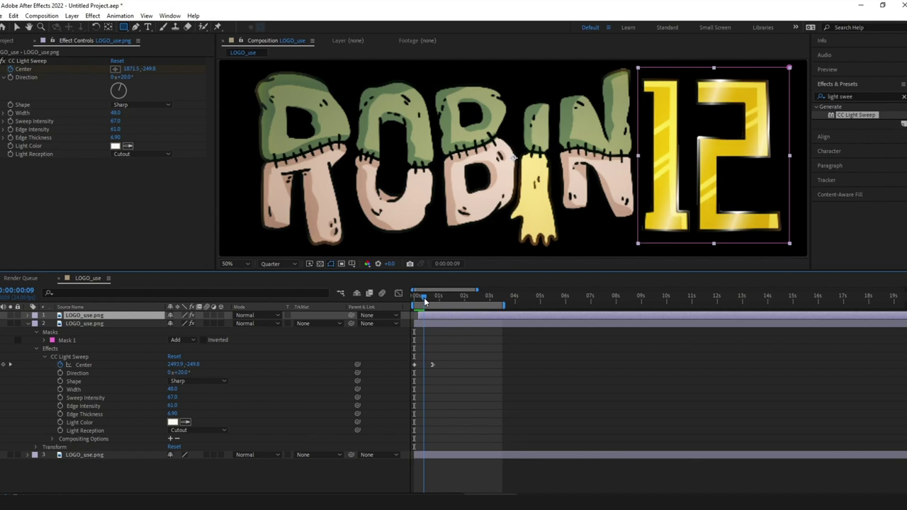
{"action": "left_click_drag", "start_coordinate": [423, 297], "coordinate": [423, 300]}
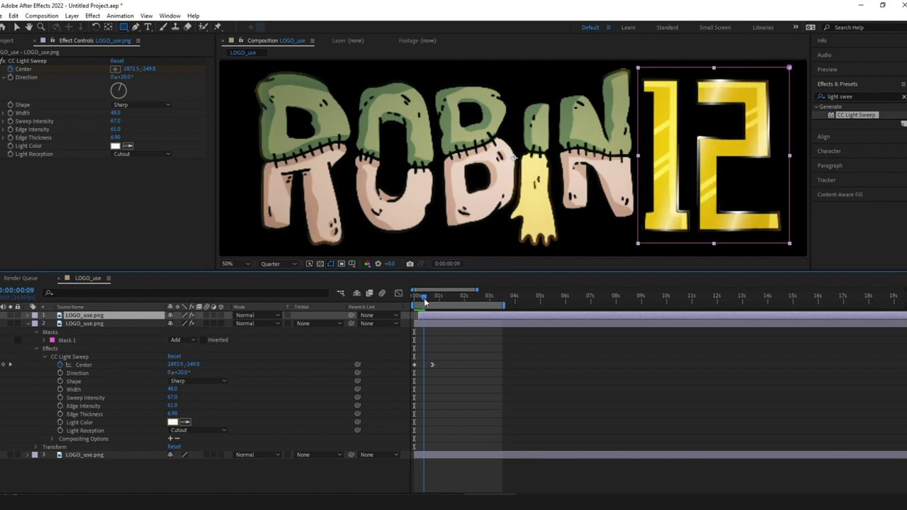